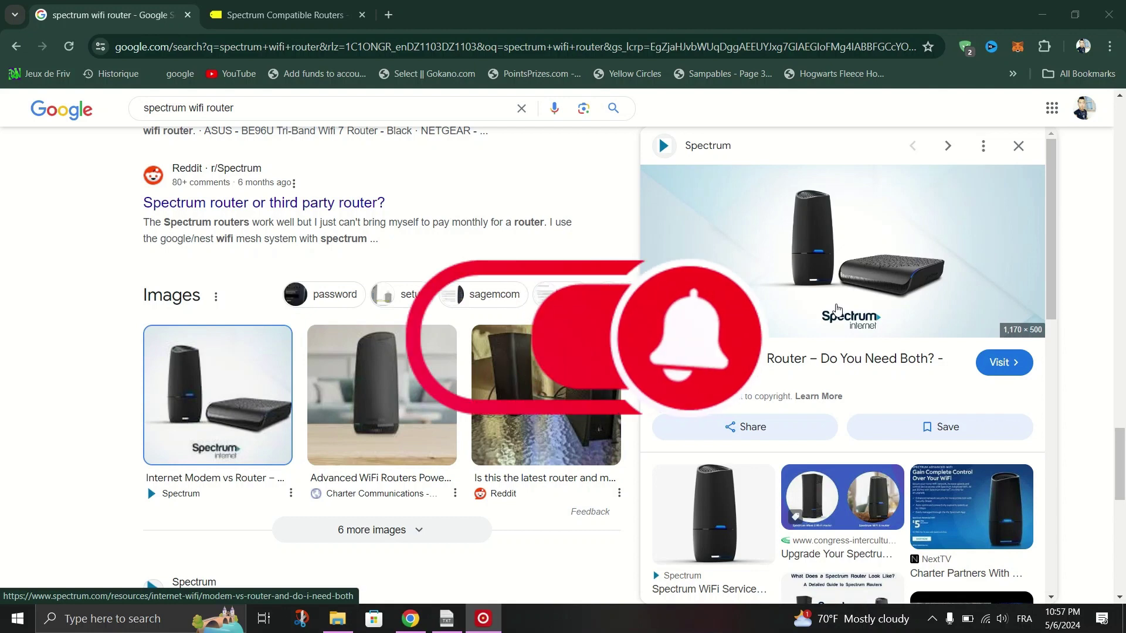
pyautogui.click(1004, 362)
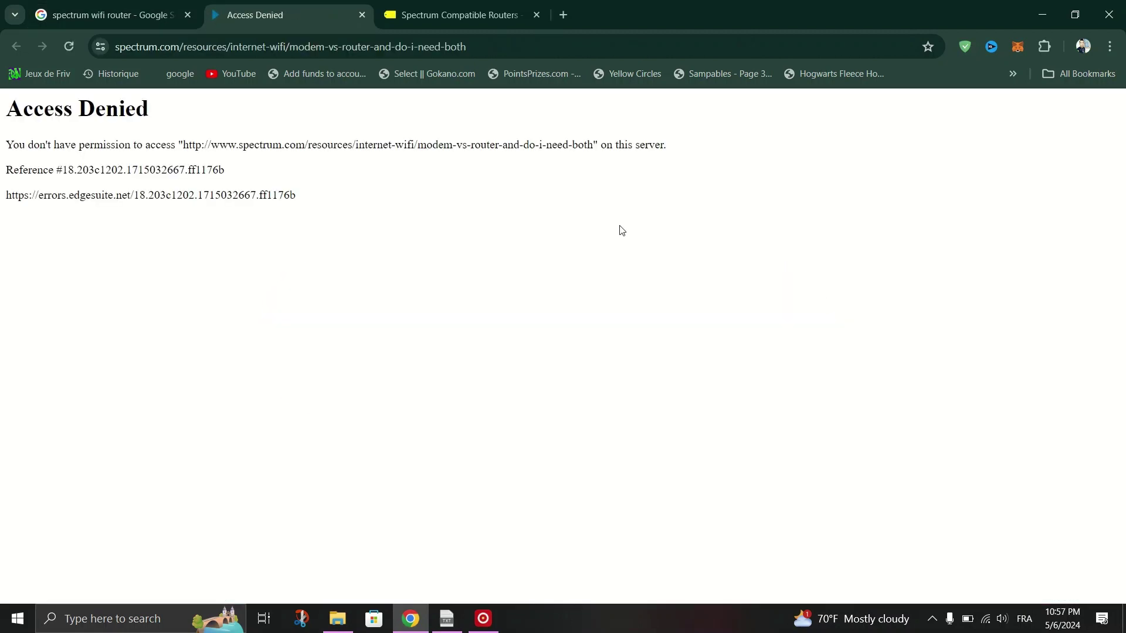
pyautogui.hotkey('ctrl', 'w')
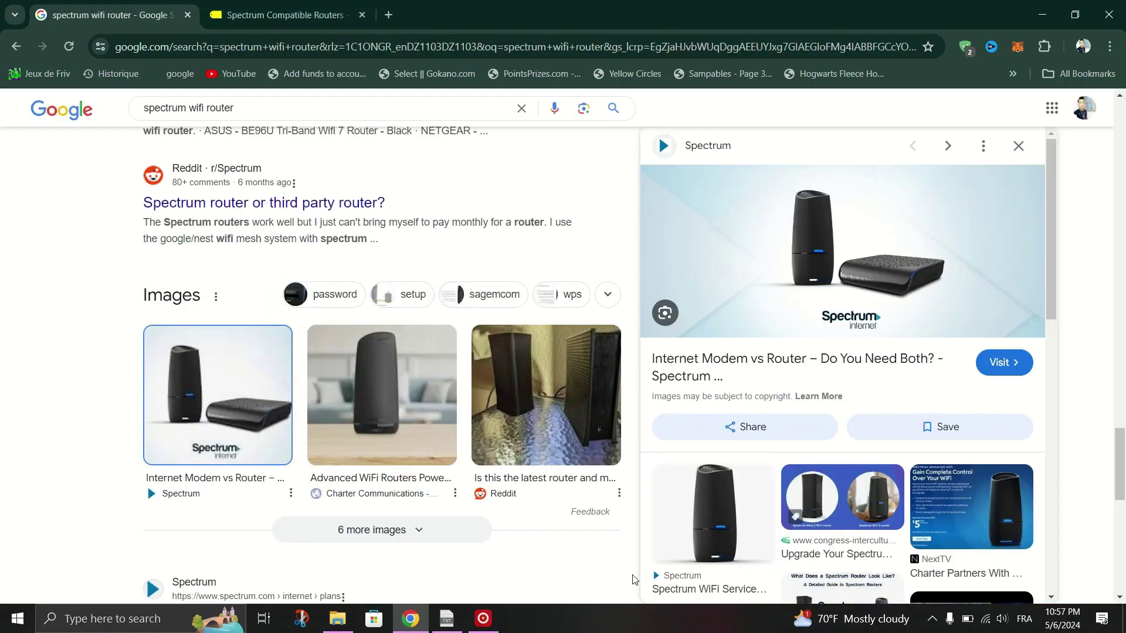